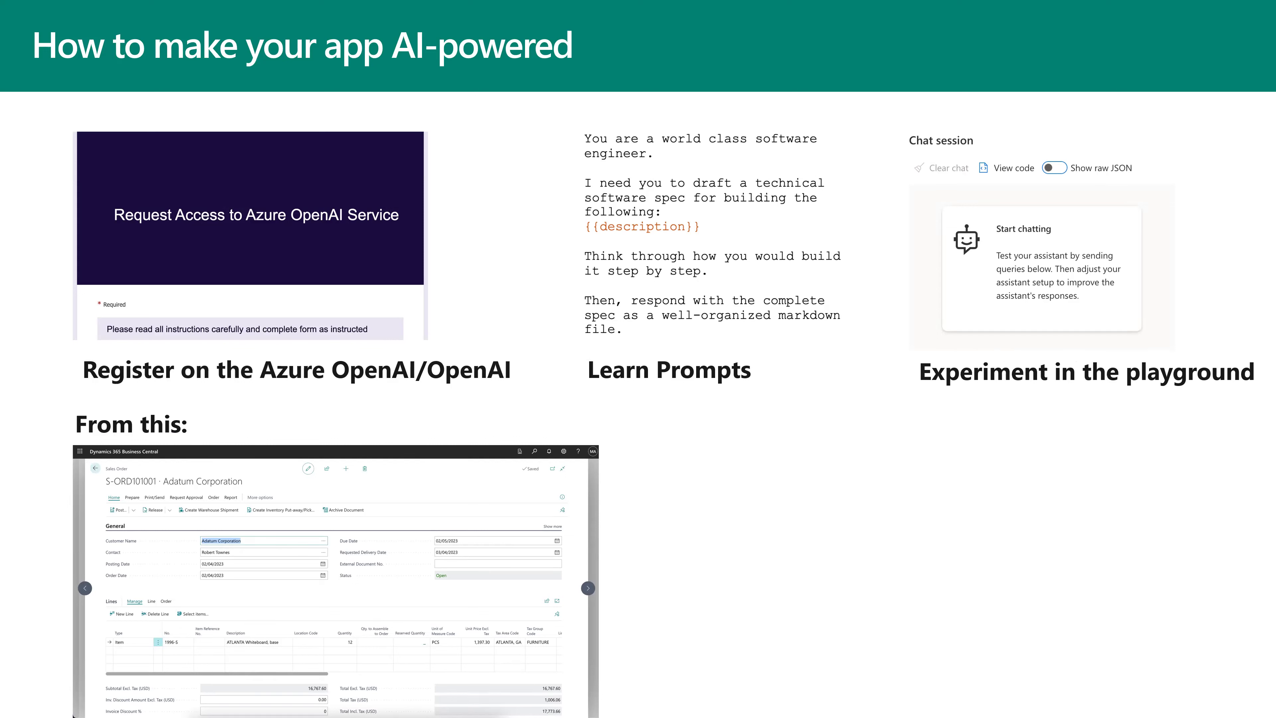
Reveal the 'To this:' example, then end the slideshow after the DEMO slide.
key(Right)
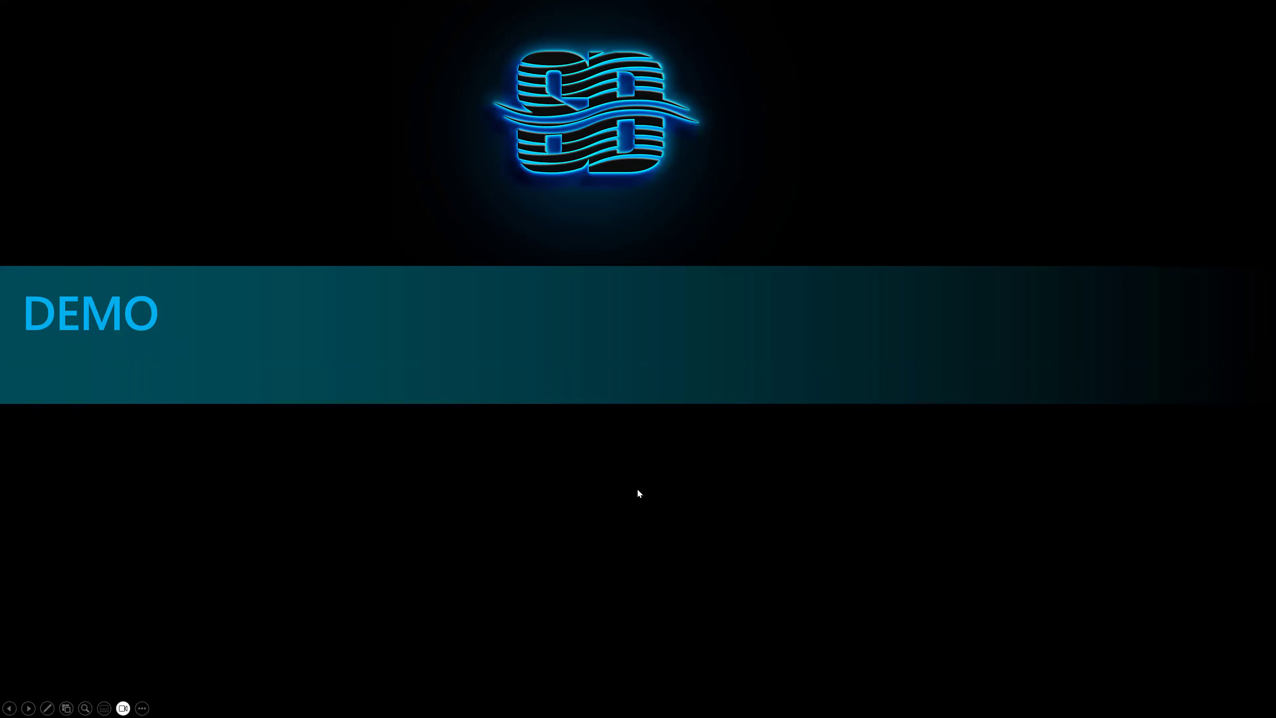
key(Escape)
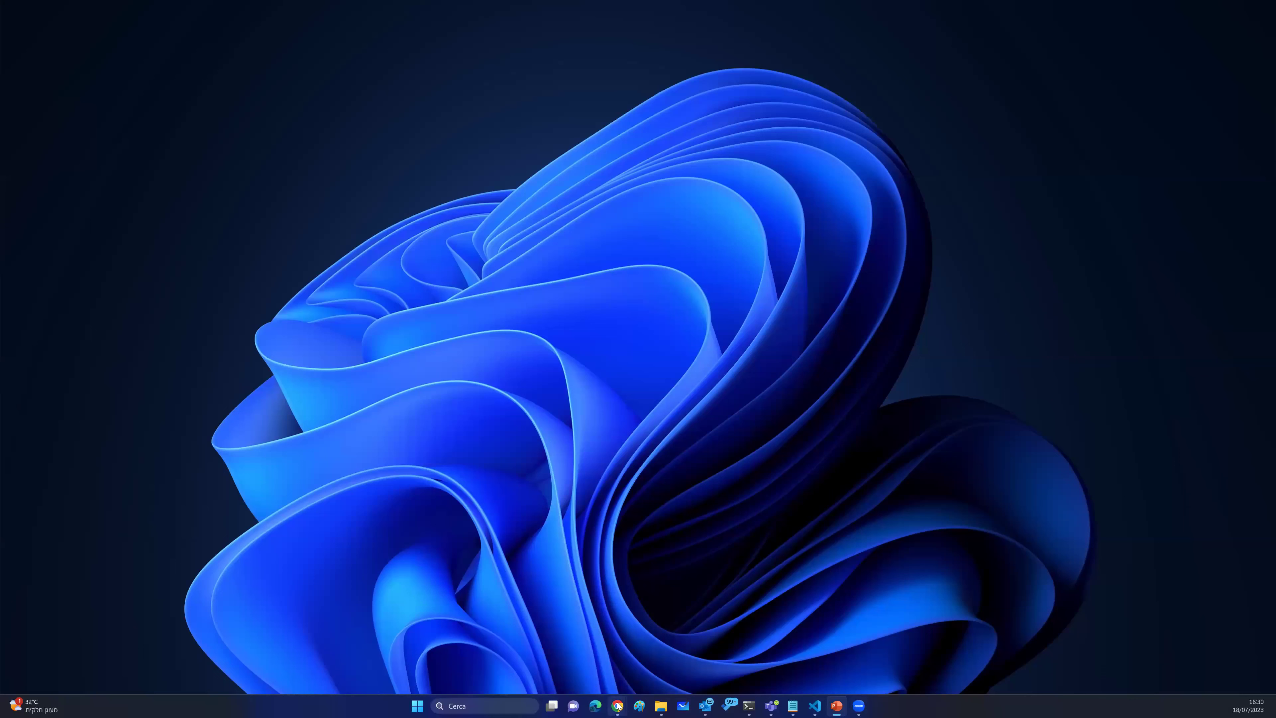
mouse_move(618, 701)
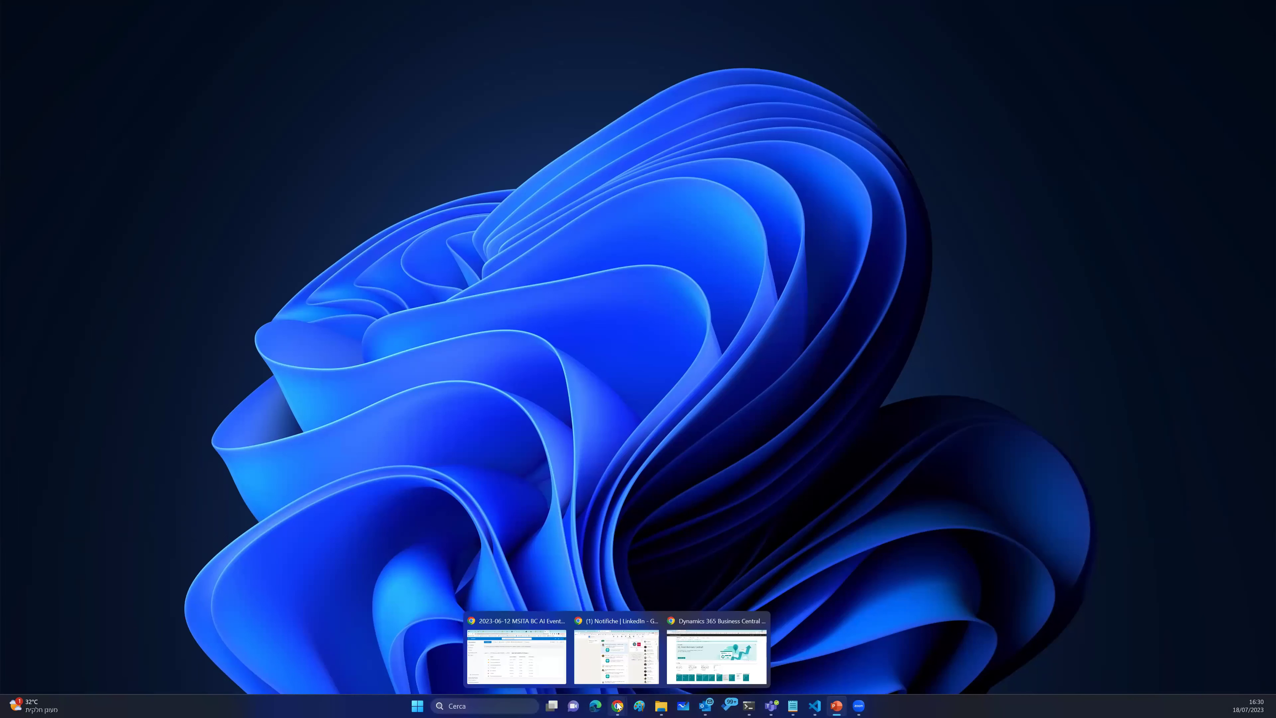
In Chrome, go to the Azure portal home tab and open the Azure OpenAI resource list.
click(729, 651)
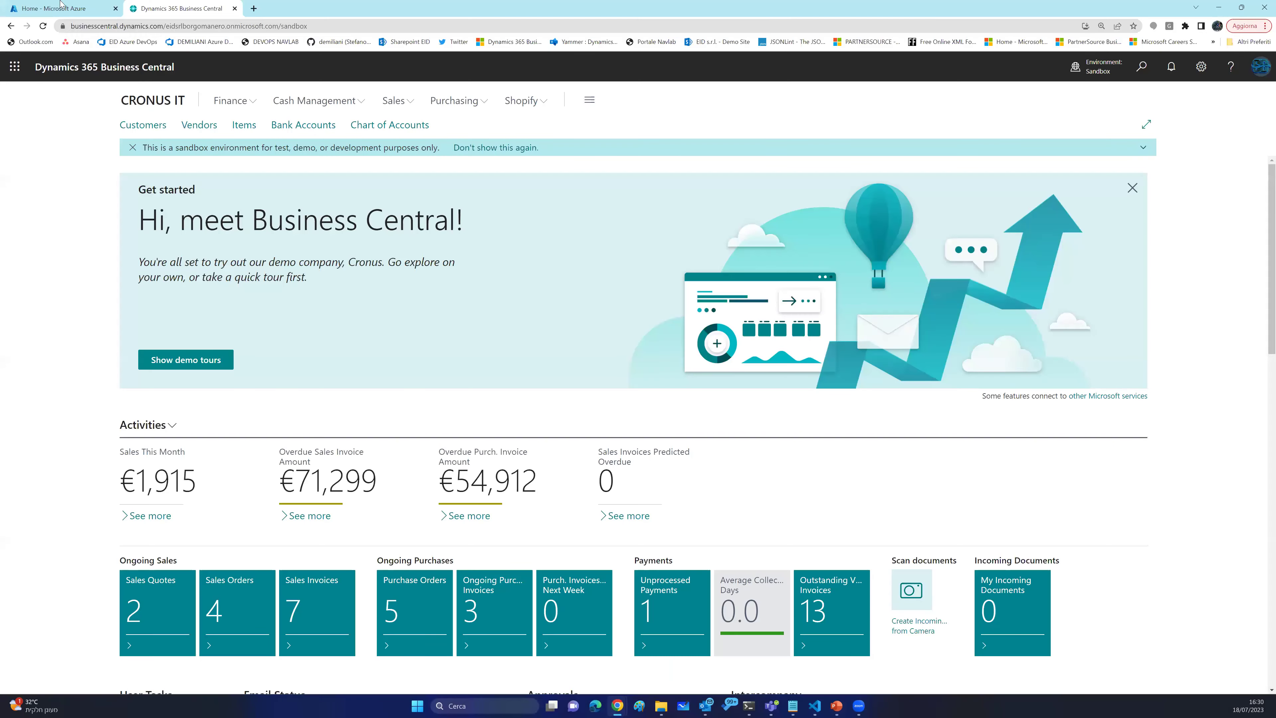
click(60, 8)
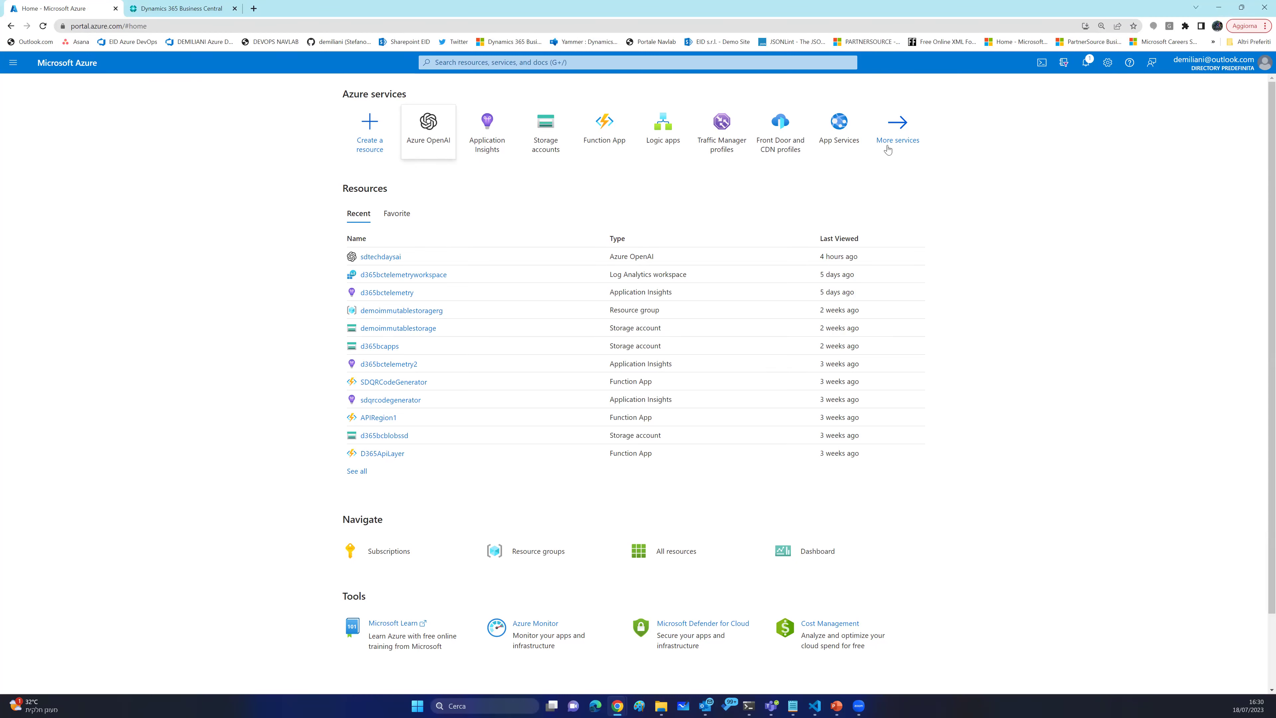
click(428, 131)
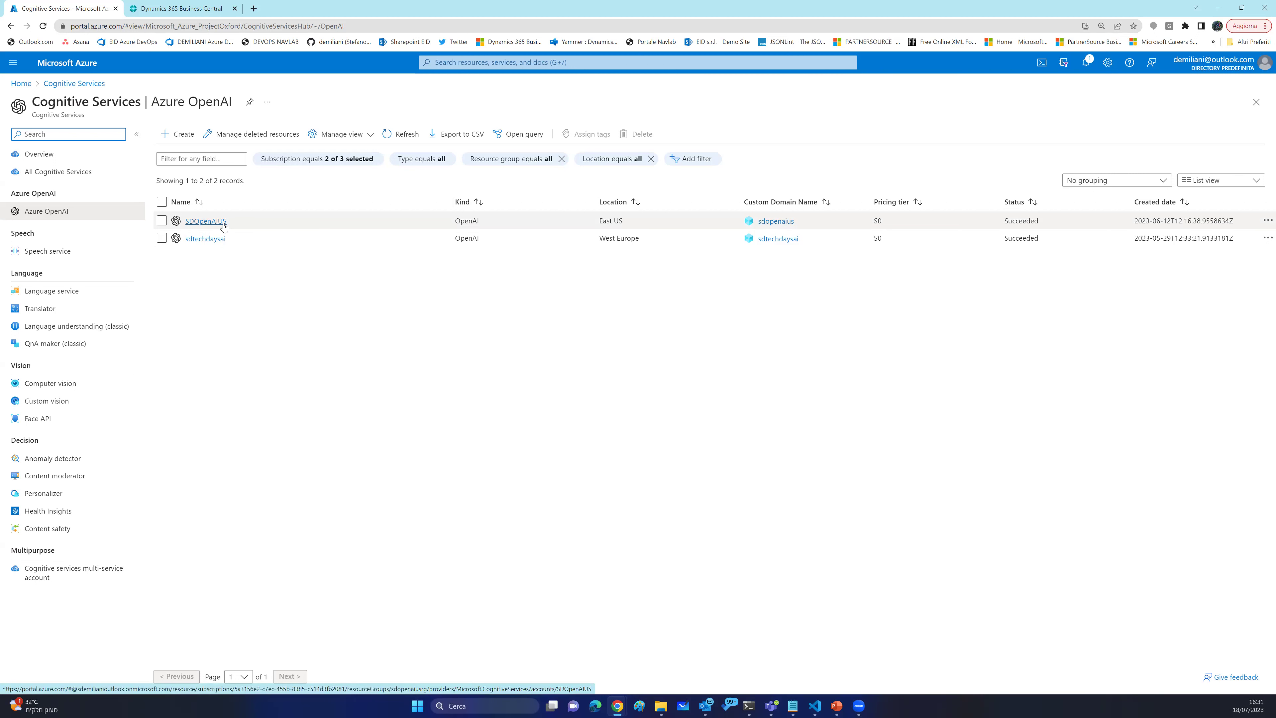
Open sdtechdaysai's model deployments and manage them in Azure AI Studio.
click(197, 239)
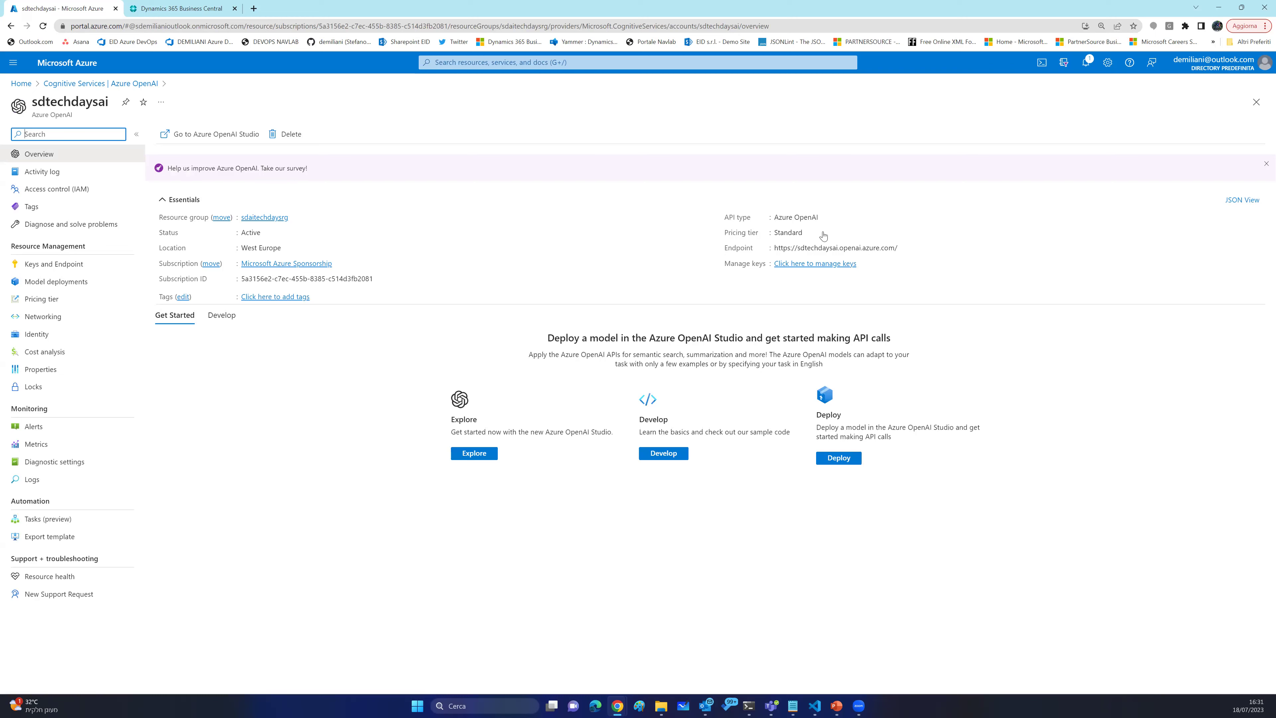
mouse_move(863, 244)
click(63, 283)
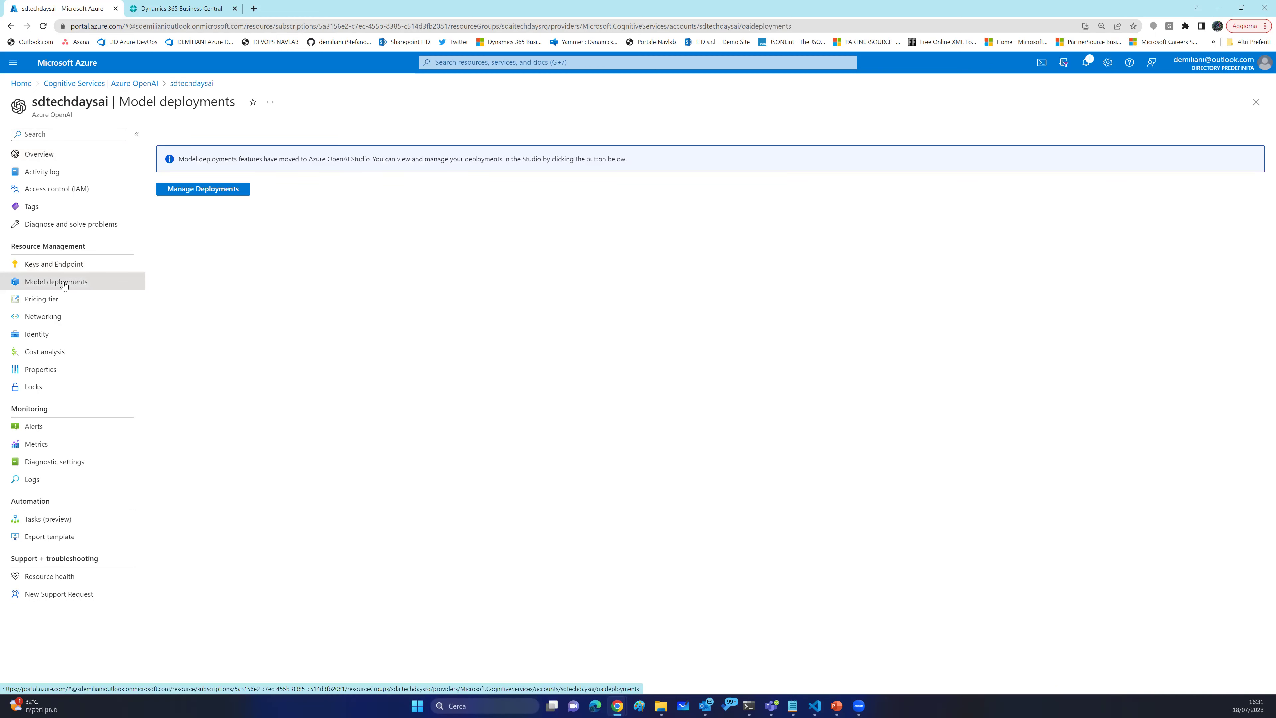
click(184, 194)
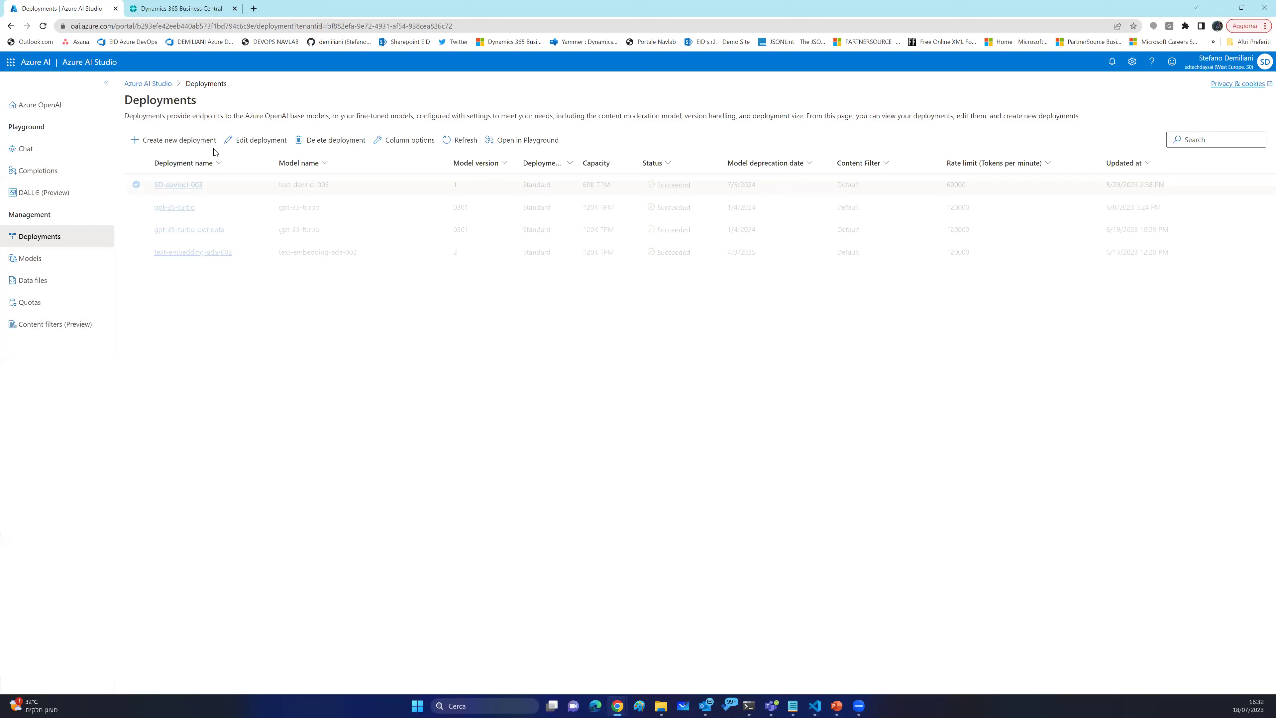
Browse the base models in the new deployment form, cancel it, and switch to Business Central.
click(193, 140)
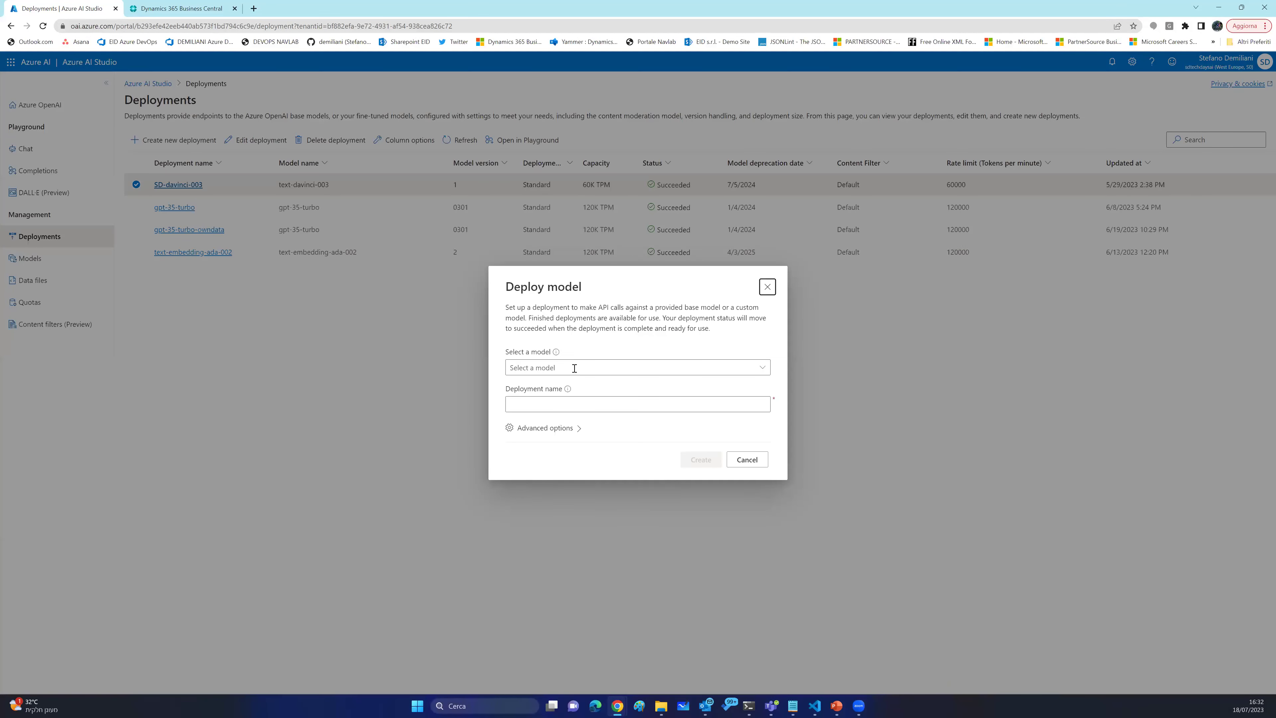
click(762, 367)
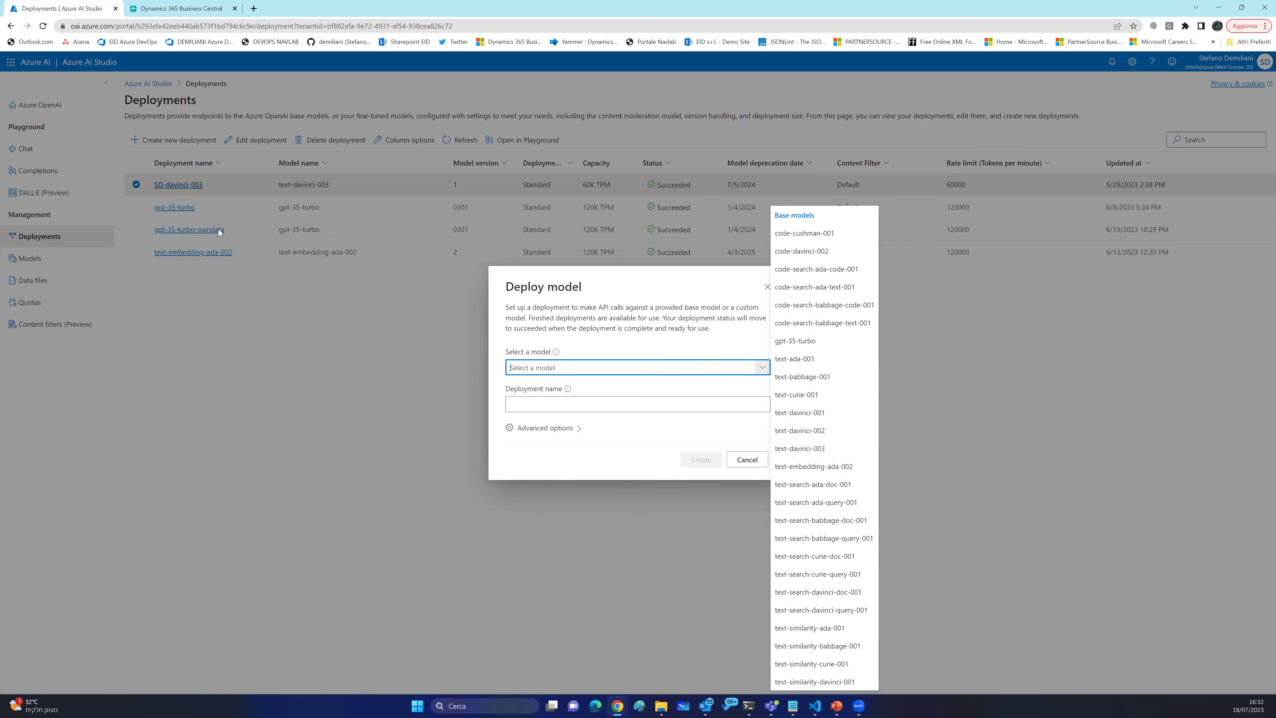
click(953, 461)
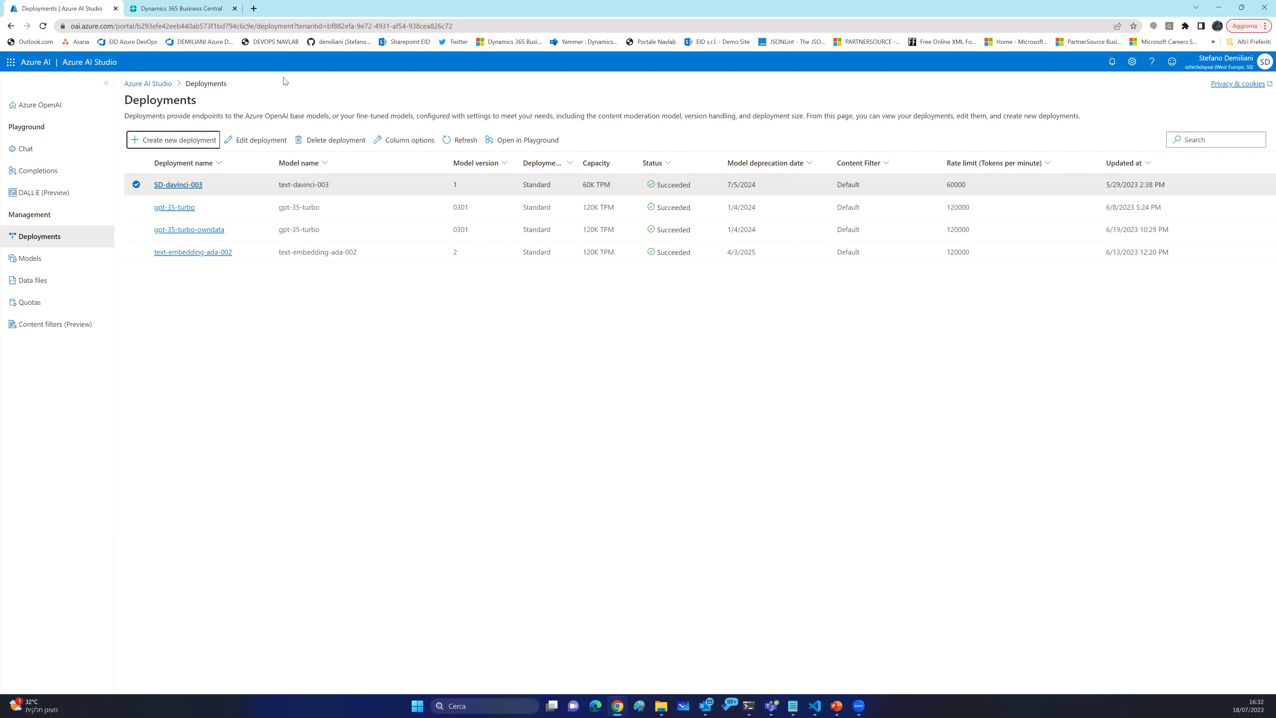
click(192, 9)
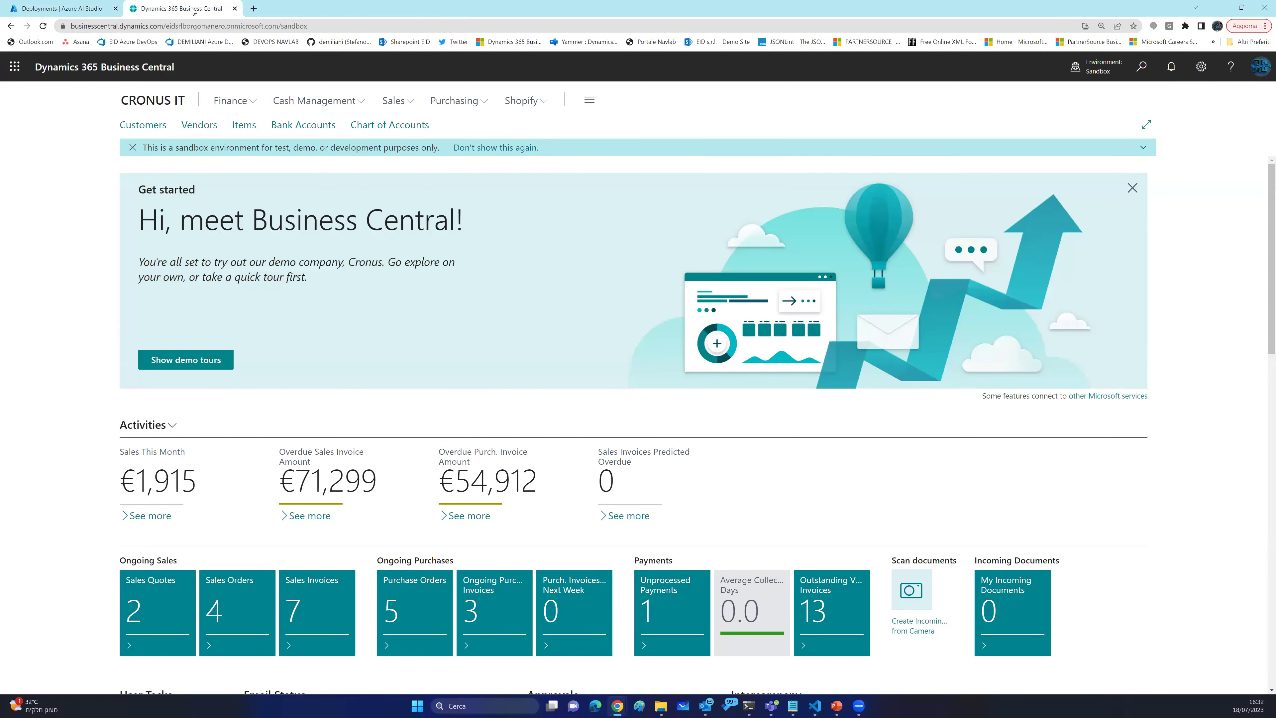
In VS Code, select line 11 'Access = Internal;' in the Azure OpenAi Impl. codeunit.
click(811, 705)
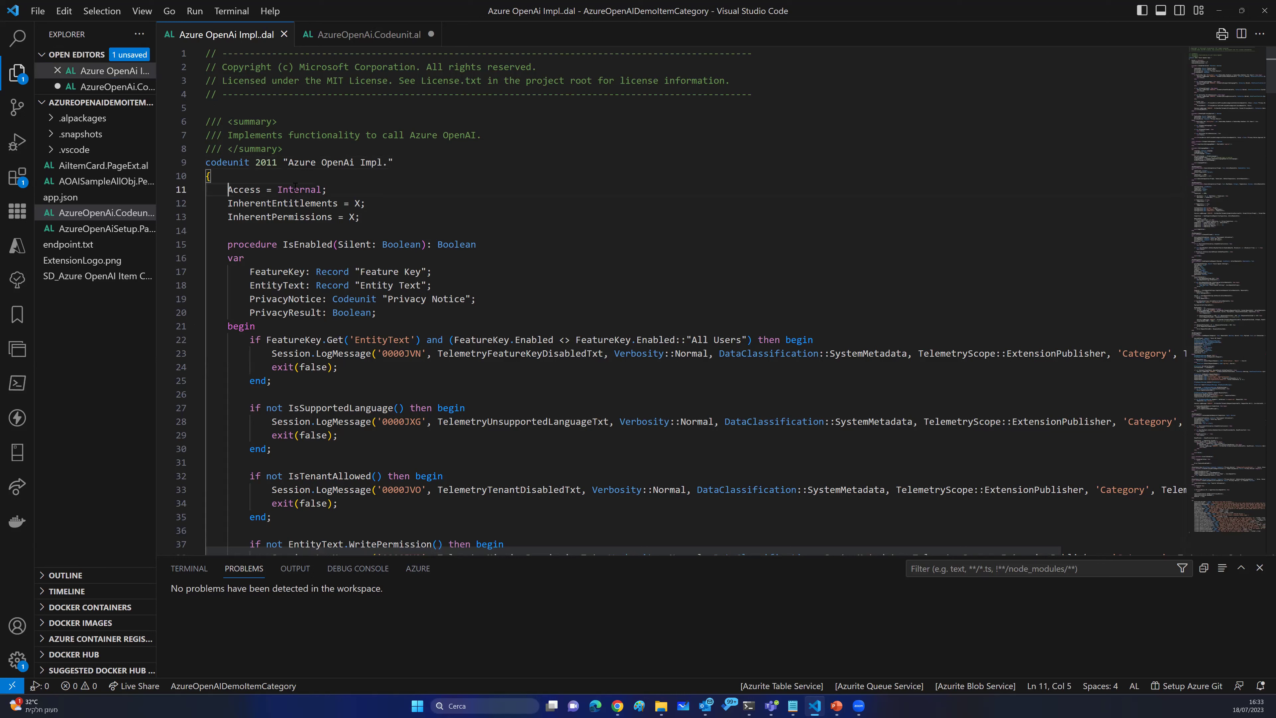
drag(228, 190, 355, 186)
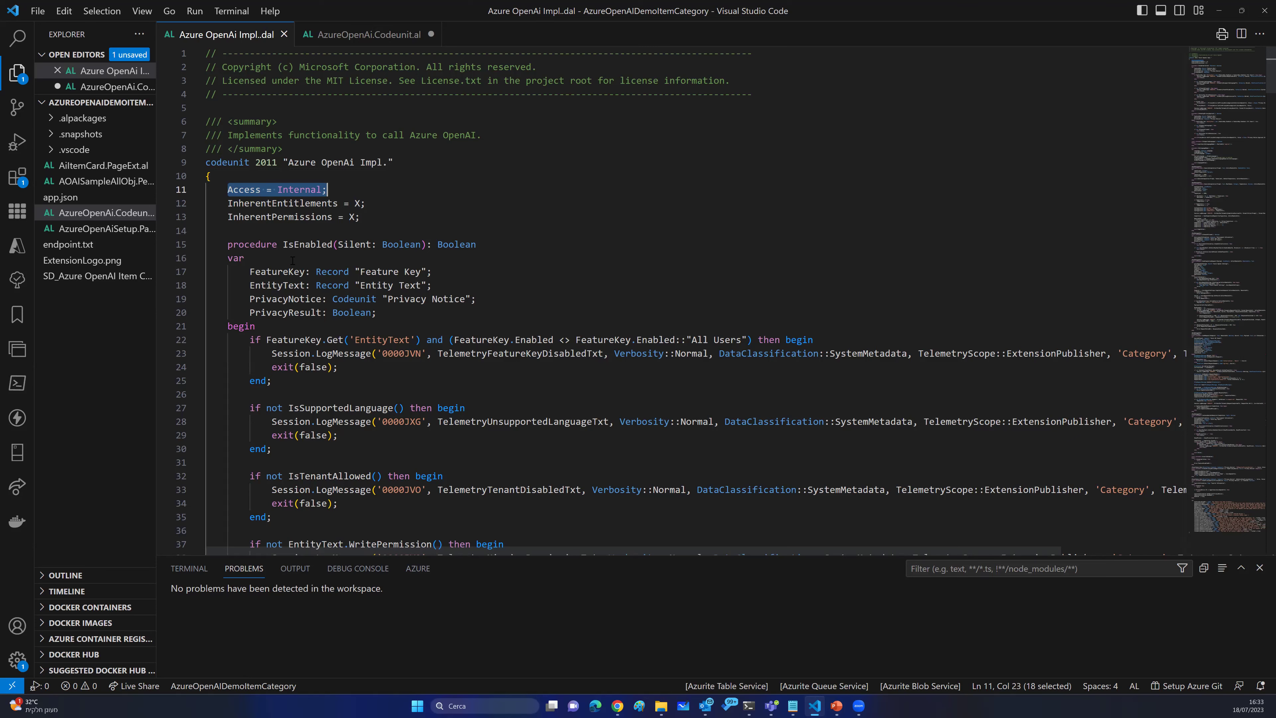
scroll(347, 231, down, 8)
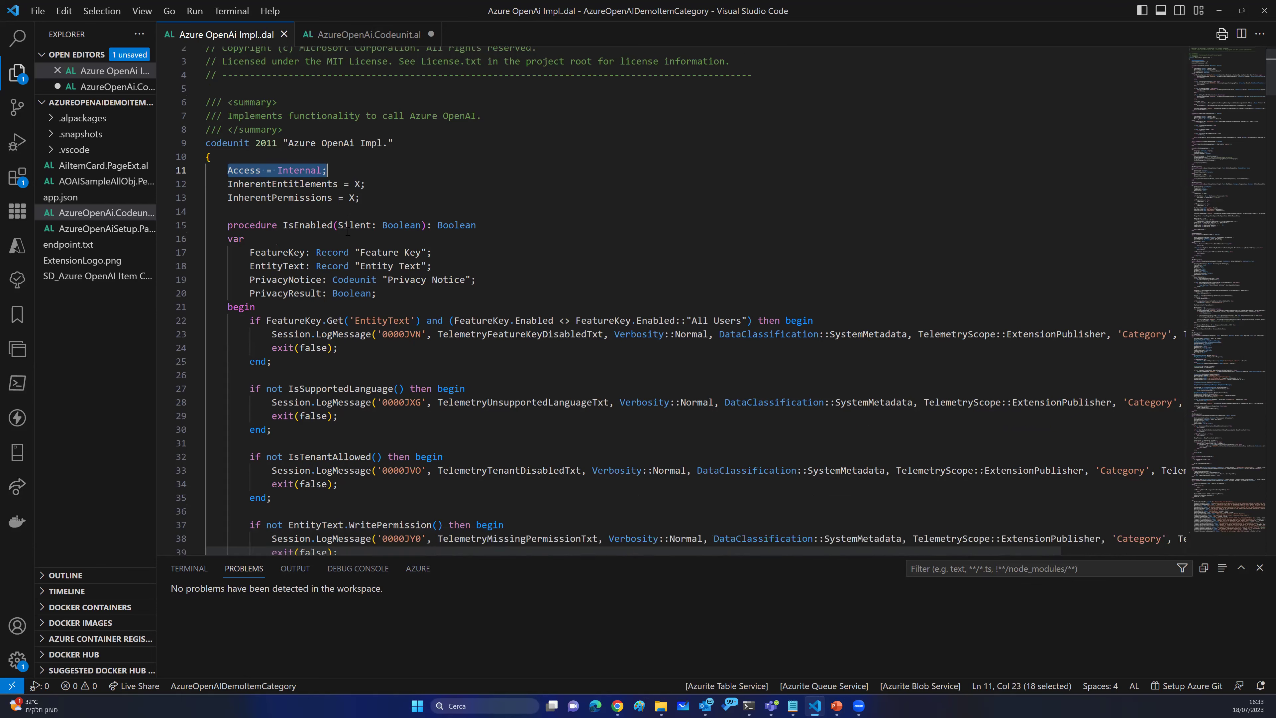
scroll(348, 232, down, 9)
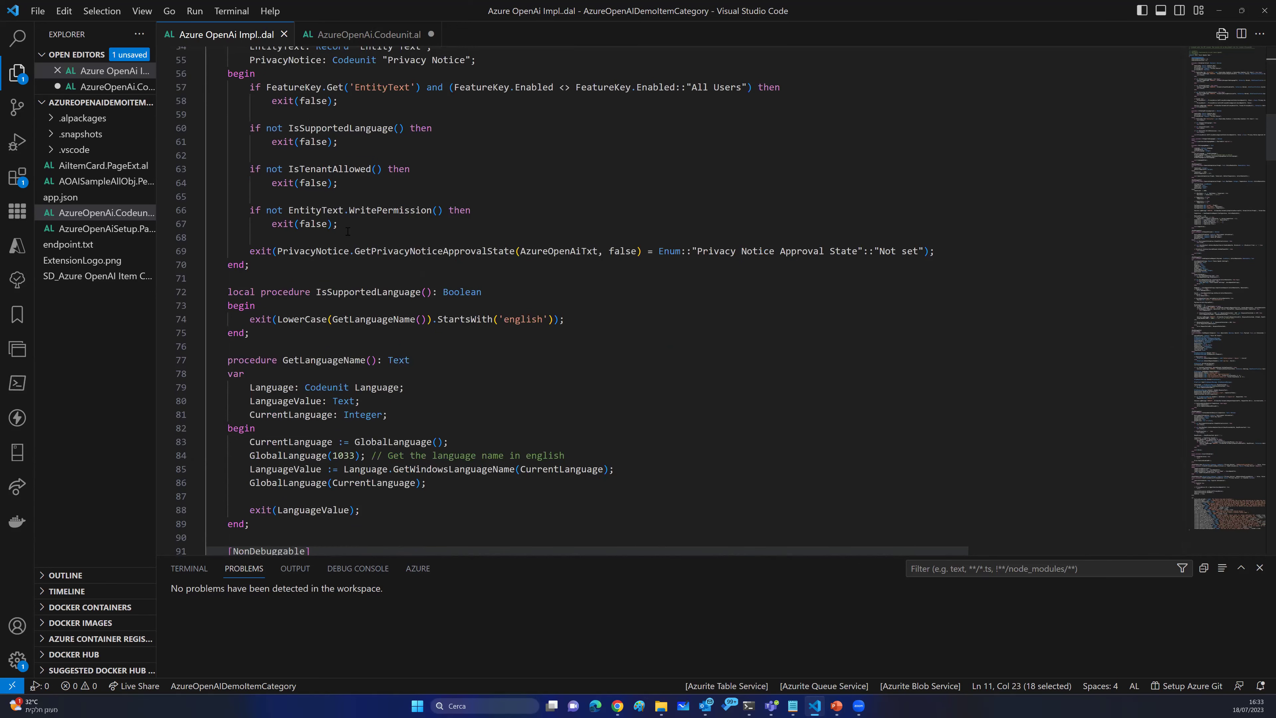
scroll(389, 326, down, 9)
scroll(343, 127, down, 5)
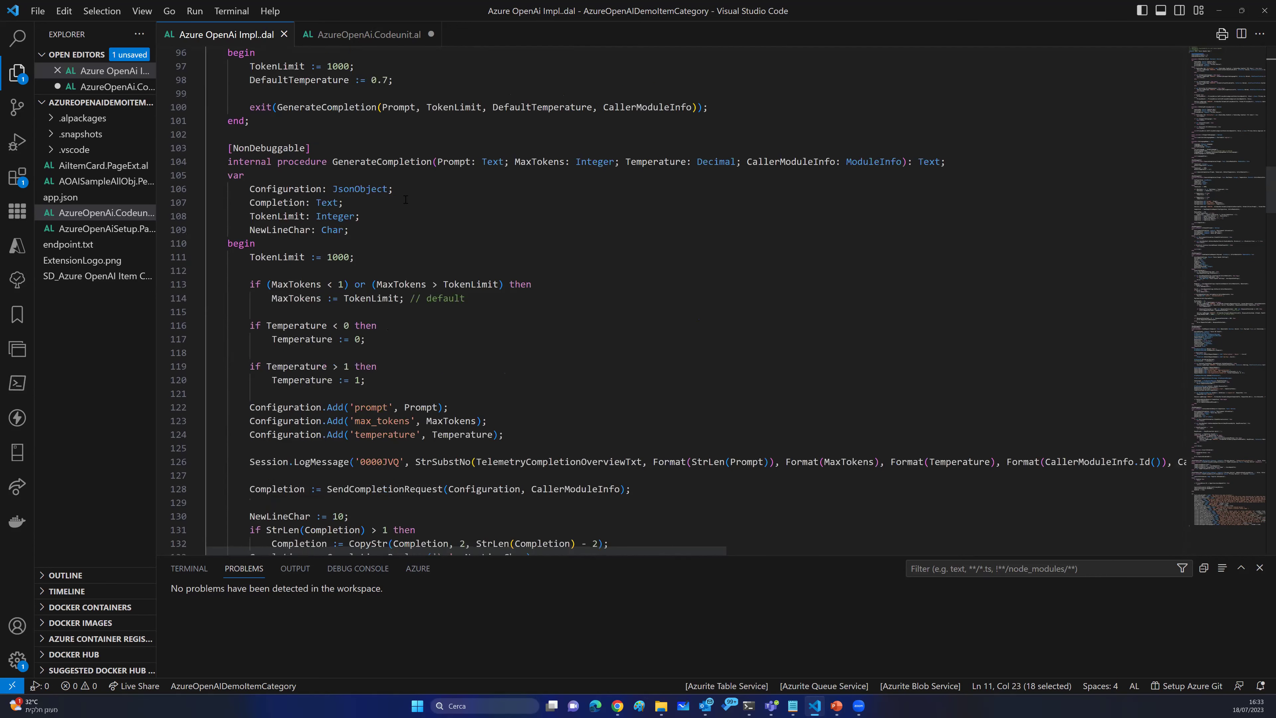
scroll(274, 237, up, 2)
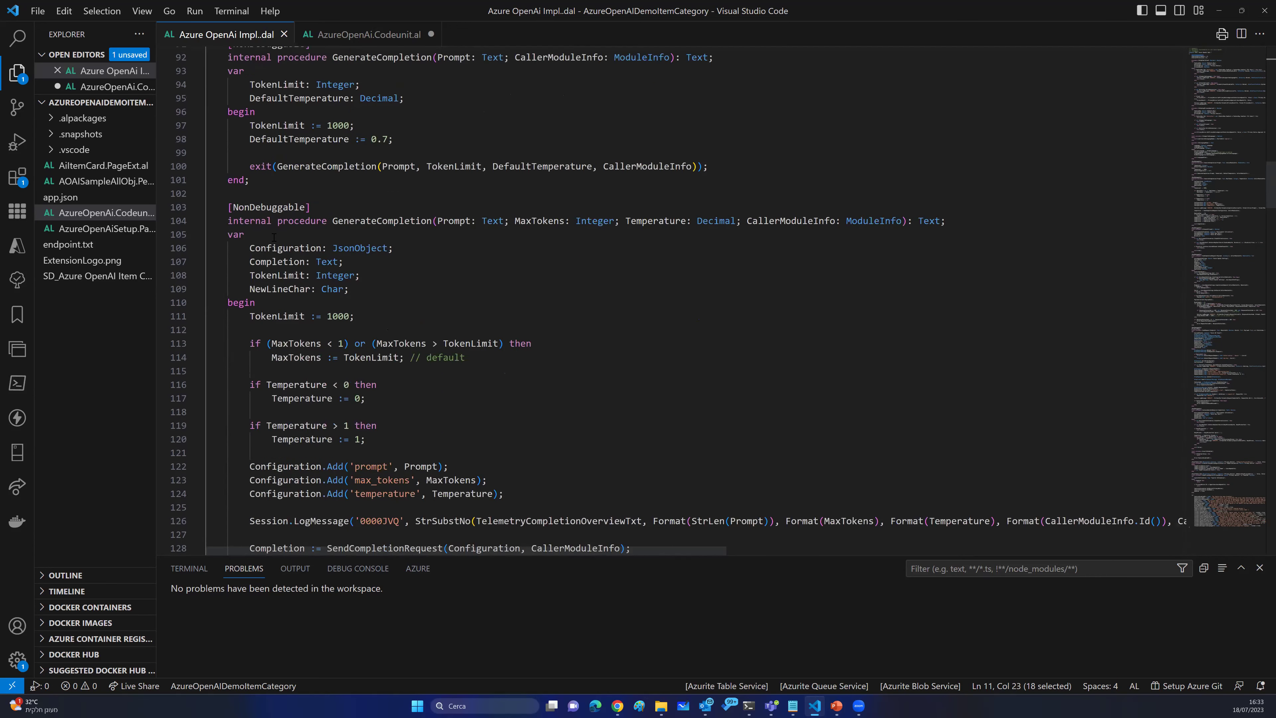
double_click(368, 220)
scroll(368, 216, up, 2)
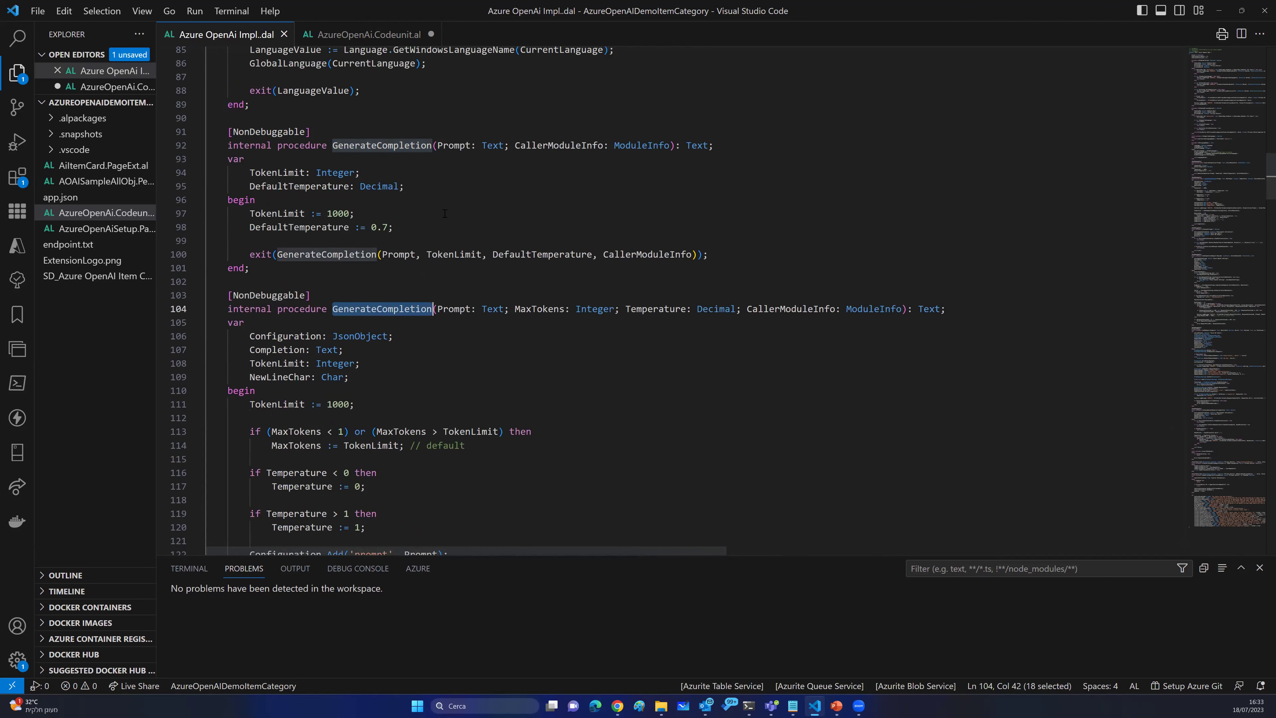
scroll(359, 270, down, 13)
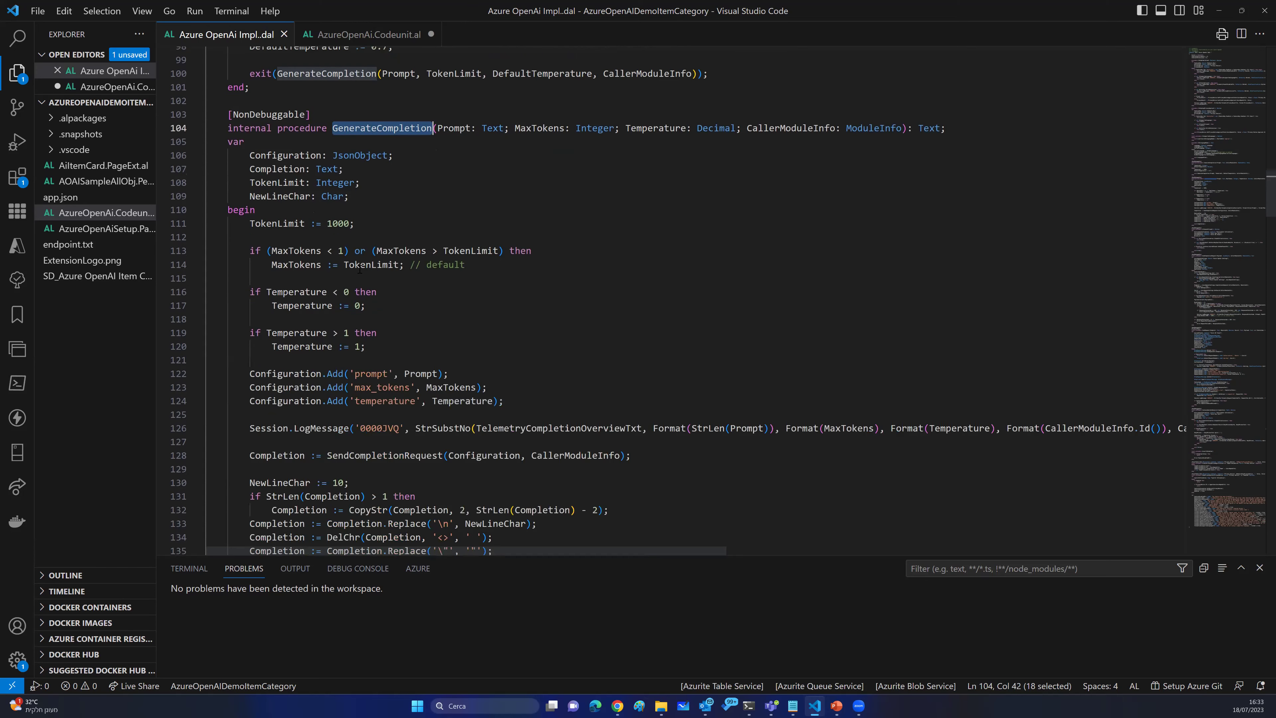
scroll(338, 221, down, 8)
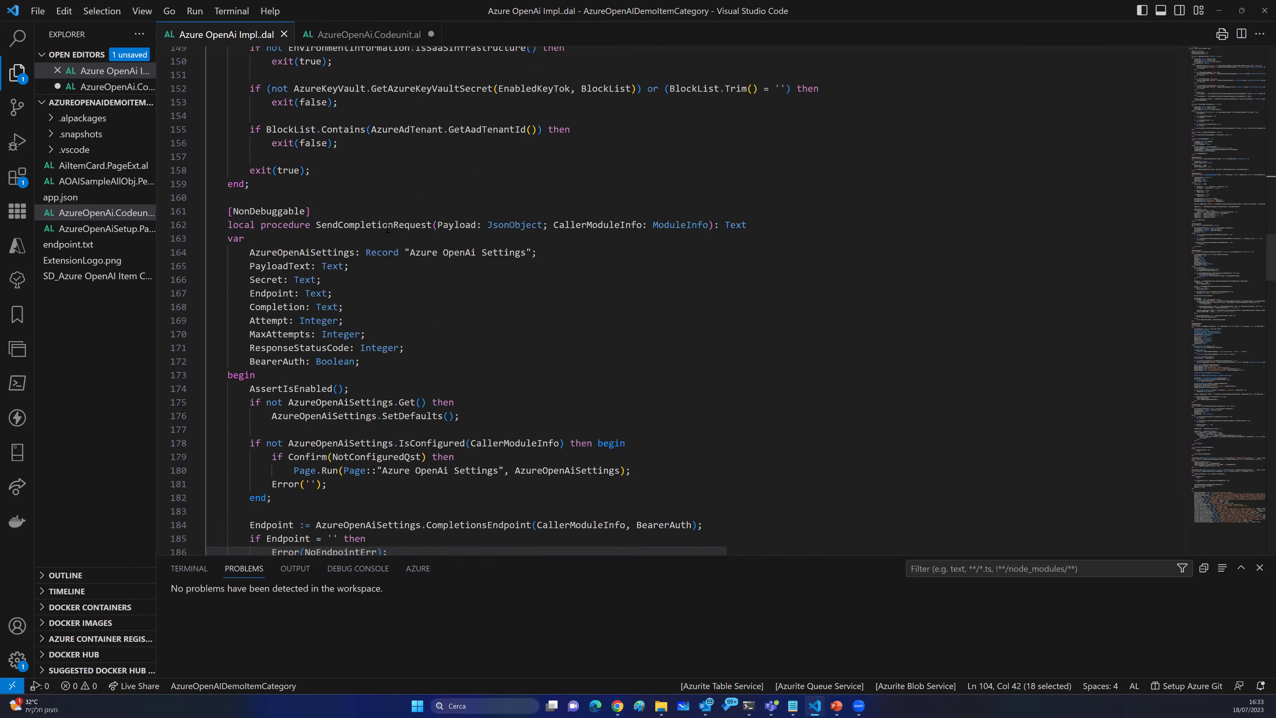
scroll(338, 362, down, 6)
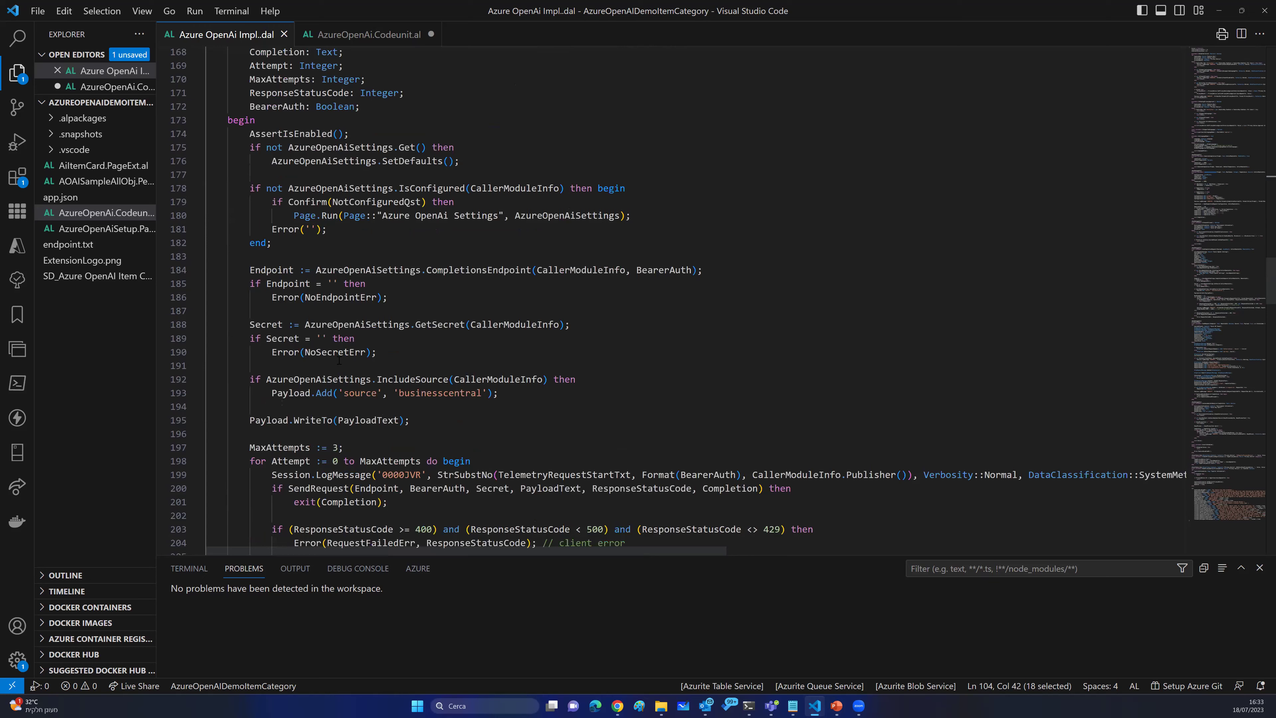
scroll(339, 360, down, 15)
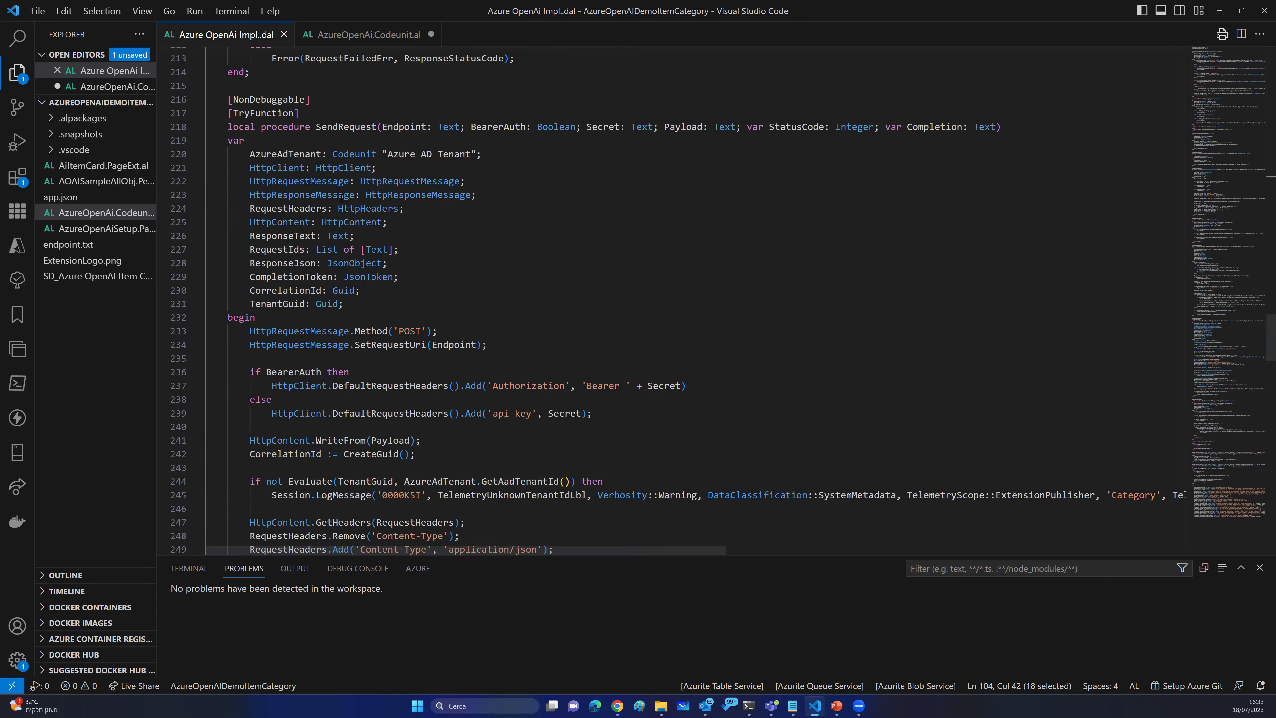
scroll(450, 378, down, 4)
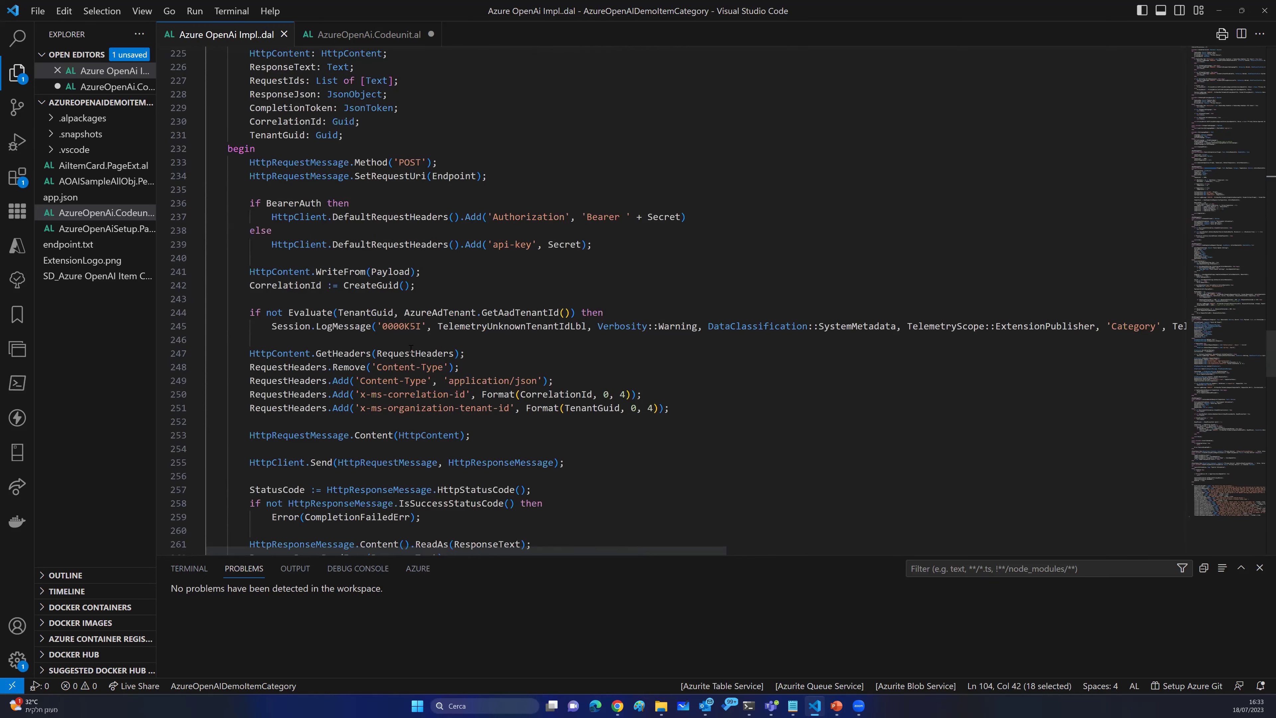
scroll(411, 348, down, 9)
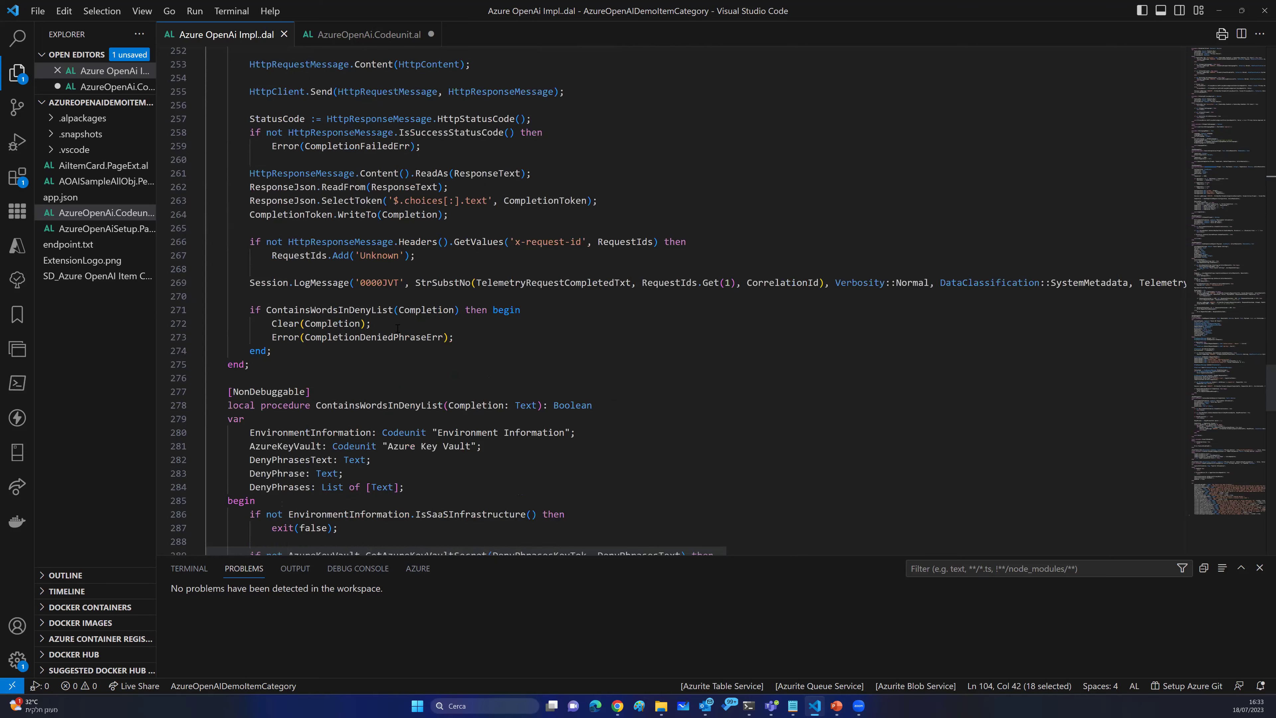
scroll(397, 327, down, 4)
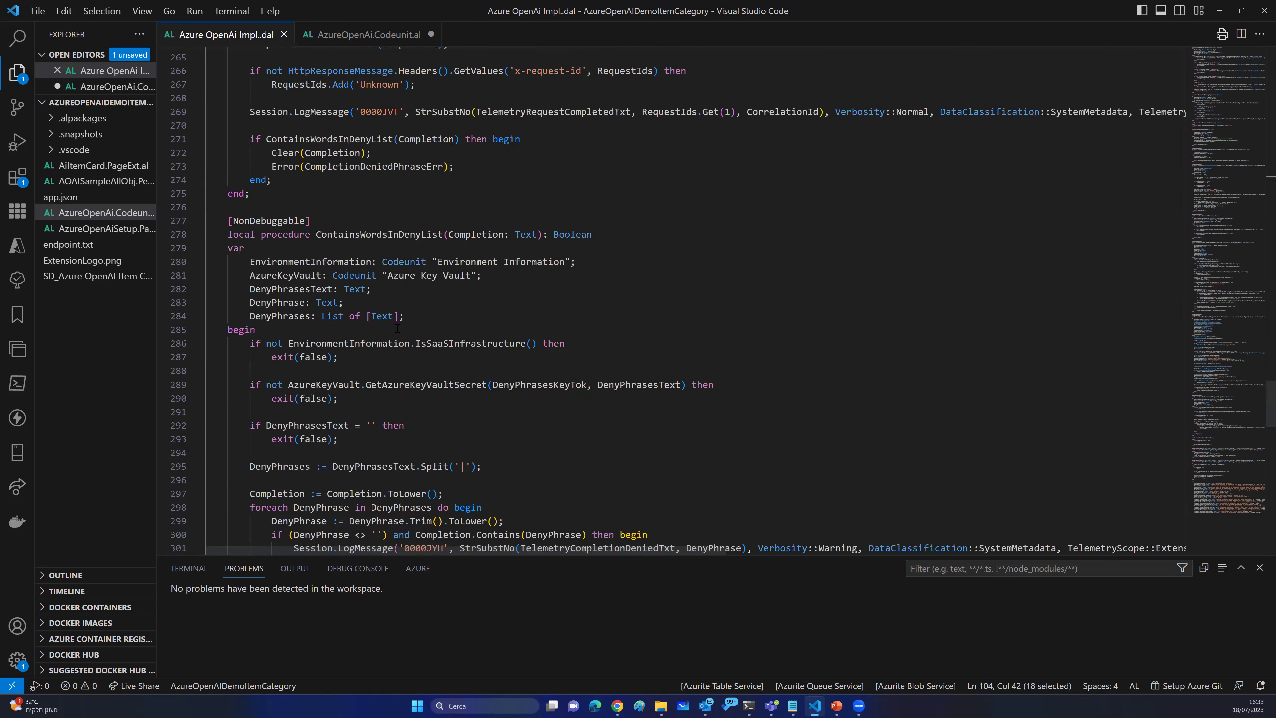
scroll(397, 328, down, 11)
scroll(397, 327, down, 8)
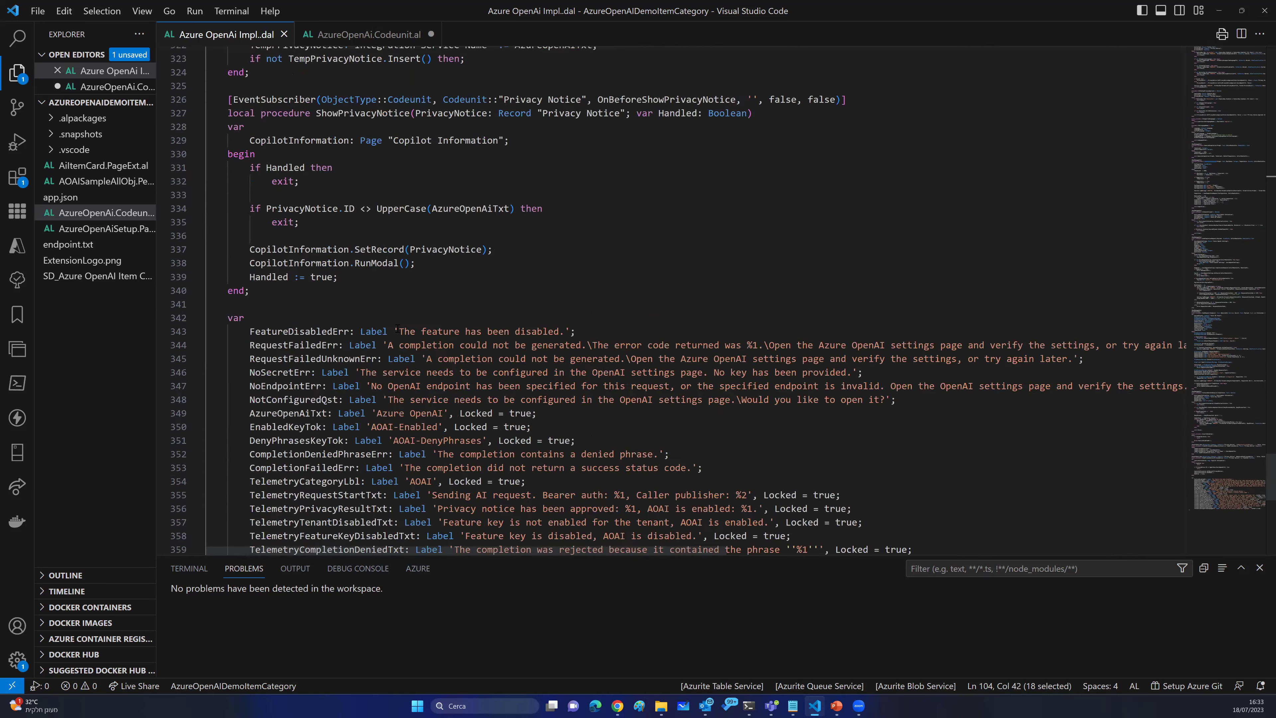